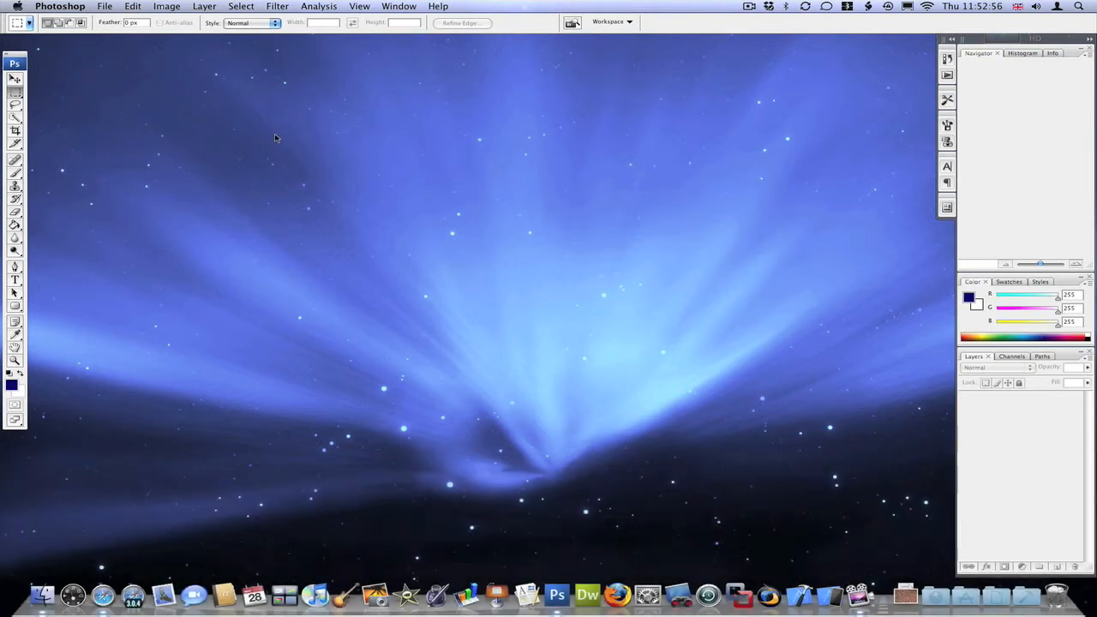
Start a new document and set its width and height to 500 pixels each.
left_click(106, 6)
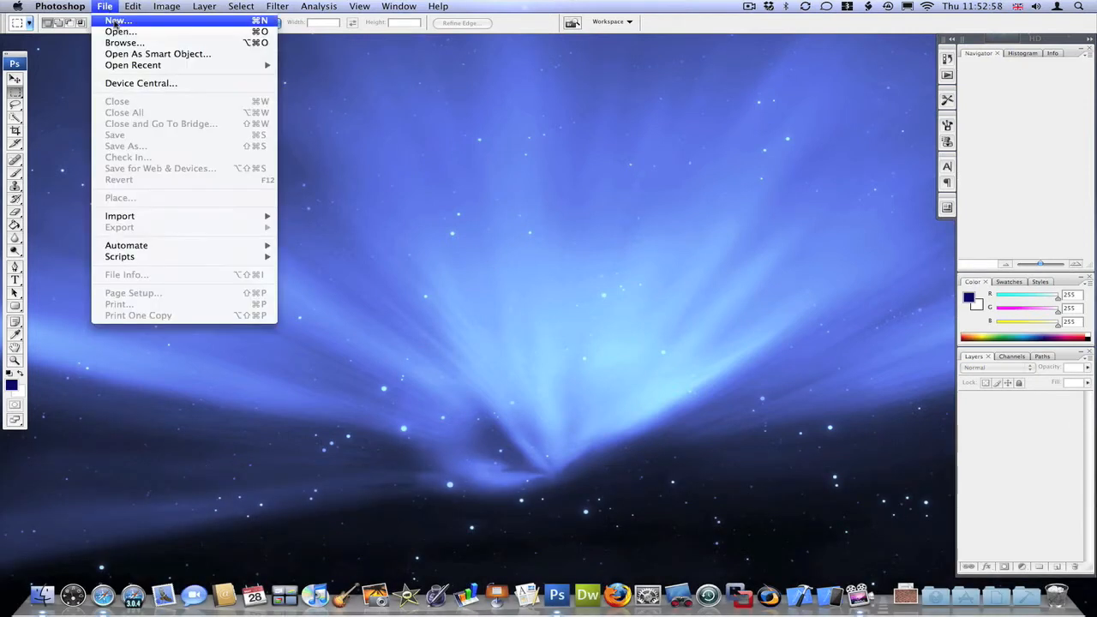
left_click(115, 22)
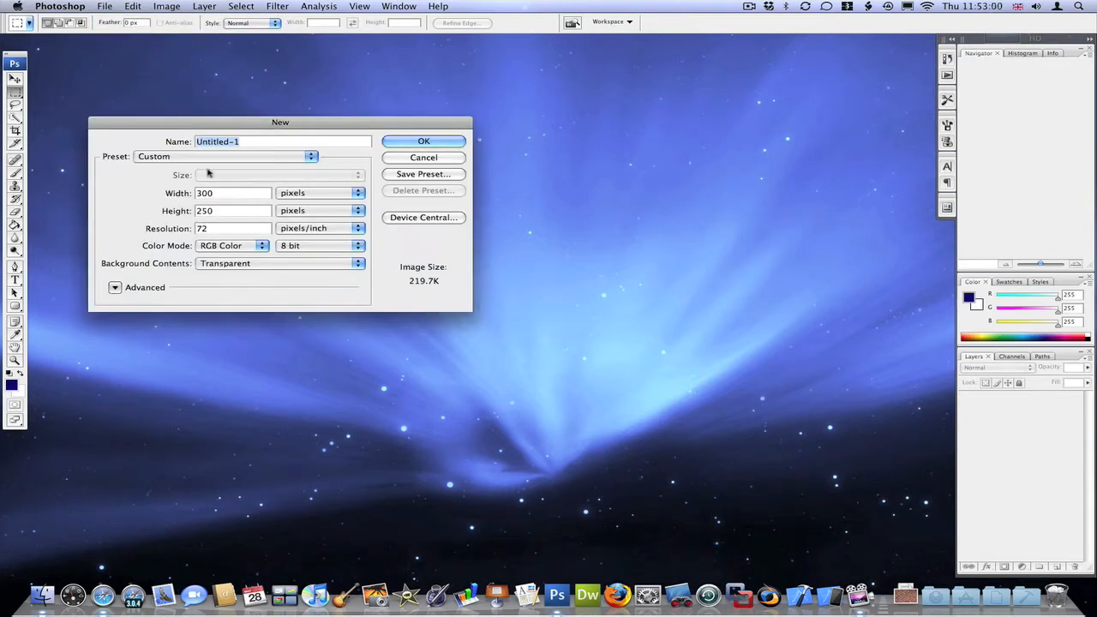
left_click(180, 193)
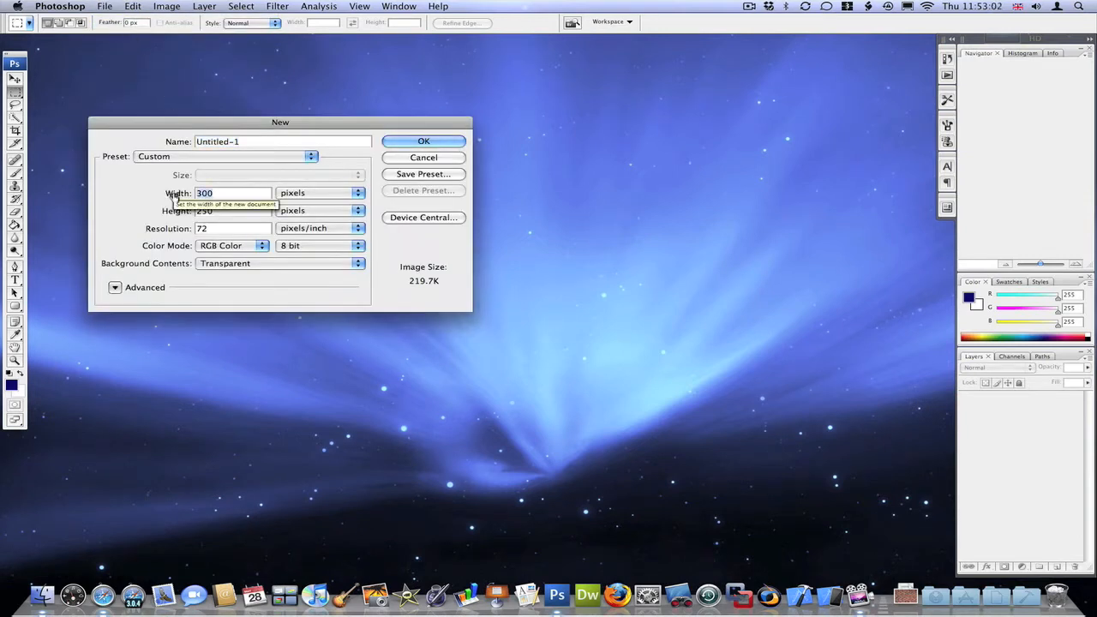
type("50")
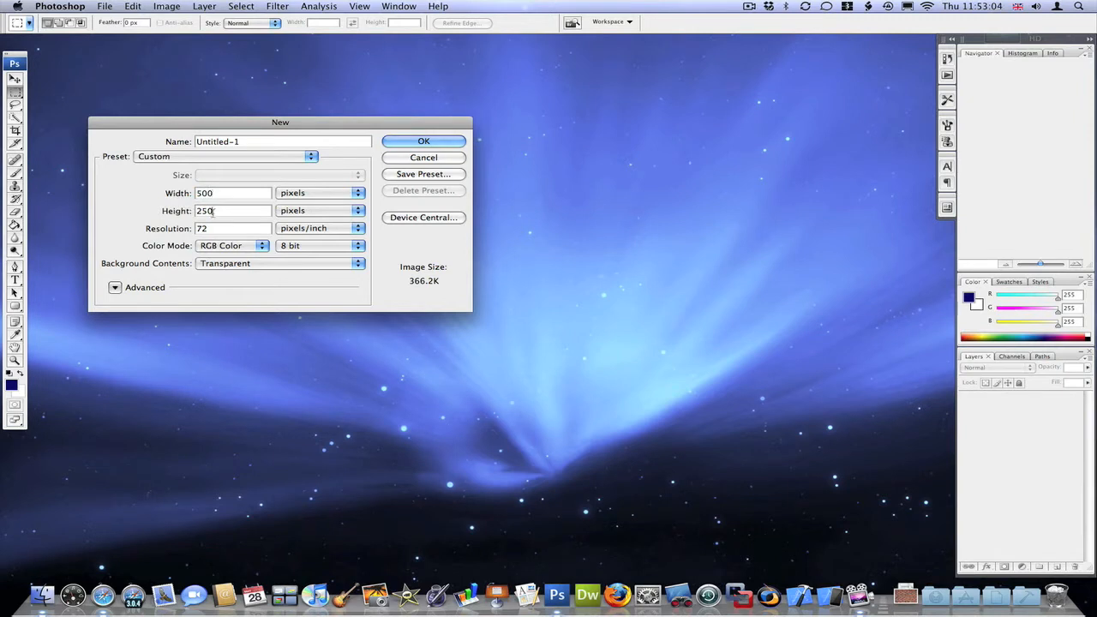
double_click(206, 211)
type("500")
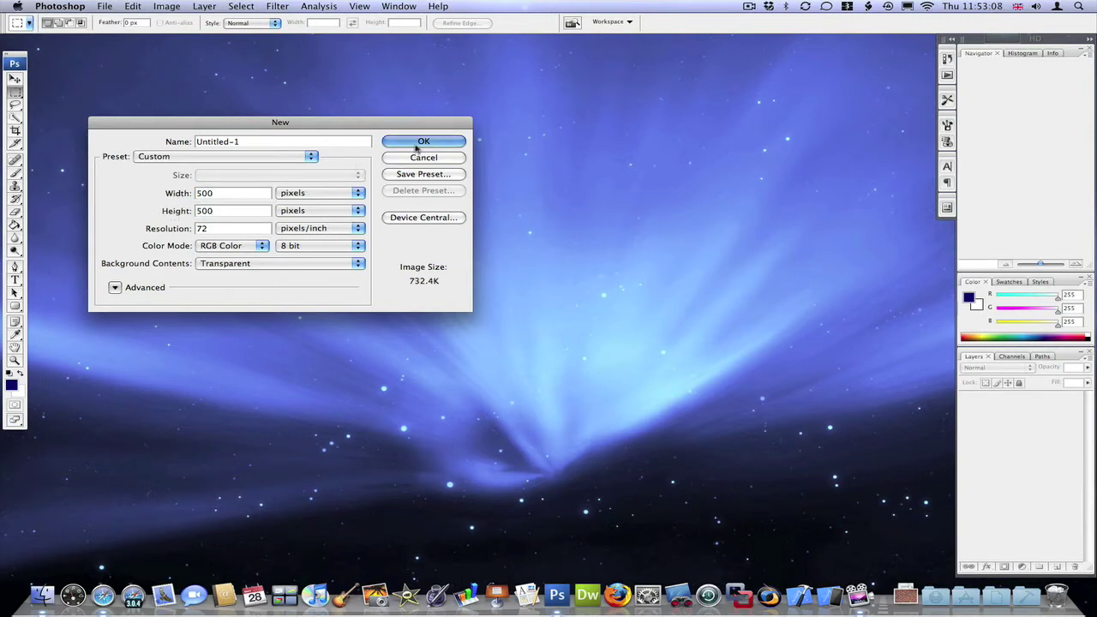
Keep Background Contents Transparent and create the 500 × 500 document.
left_click(357, 263)
left_click(274, 263)
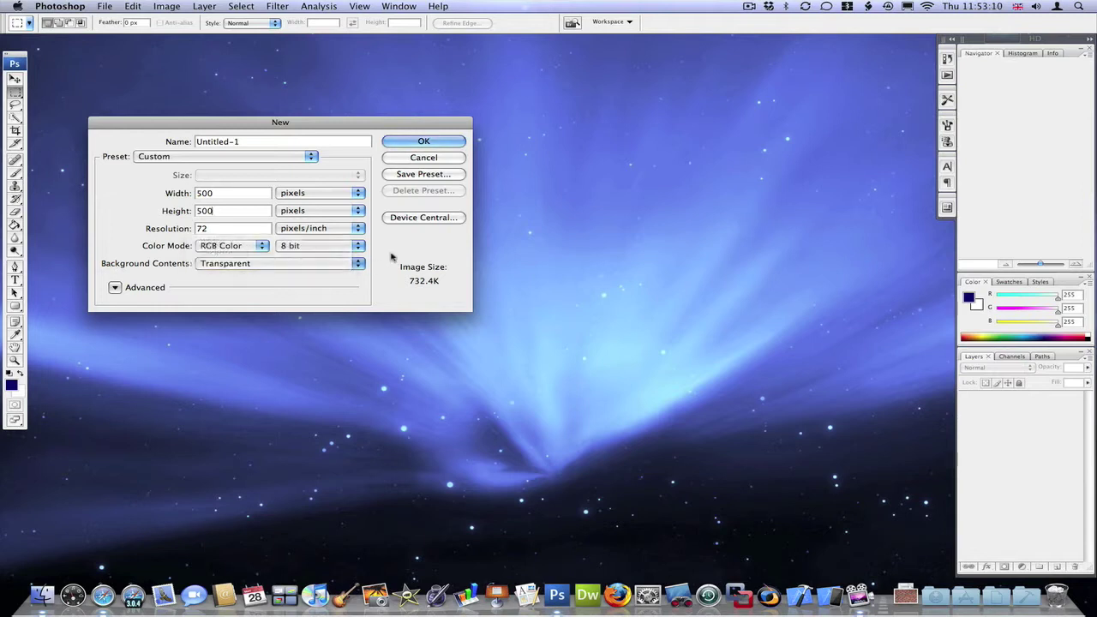
left_click(425, 142)
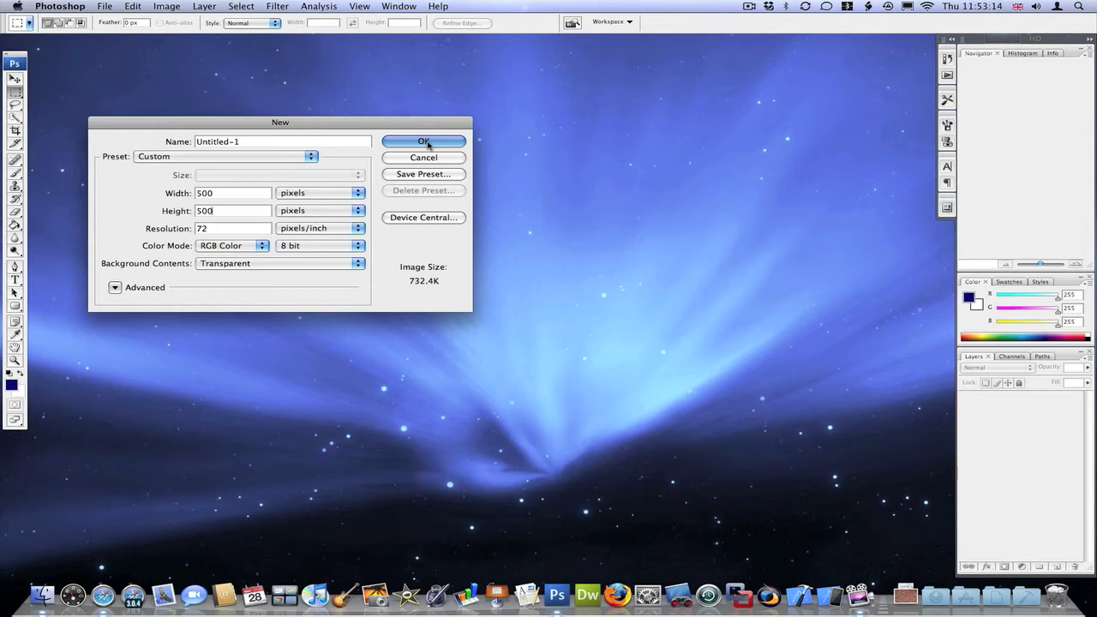
left_click(427, 143)
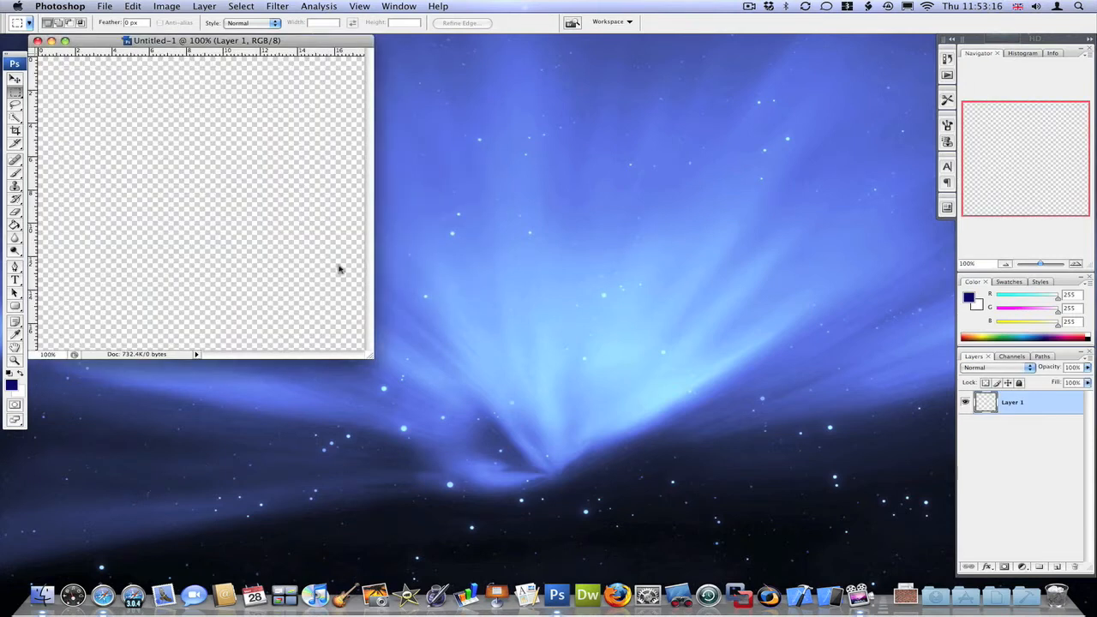
Enlarge the document window and zoom the blank canvas to about 272%.
left_click_drag(371, 355, 827, 495)
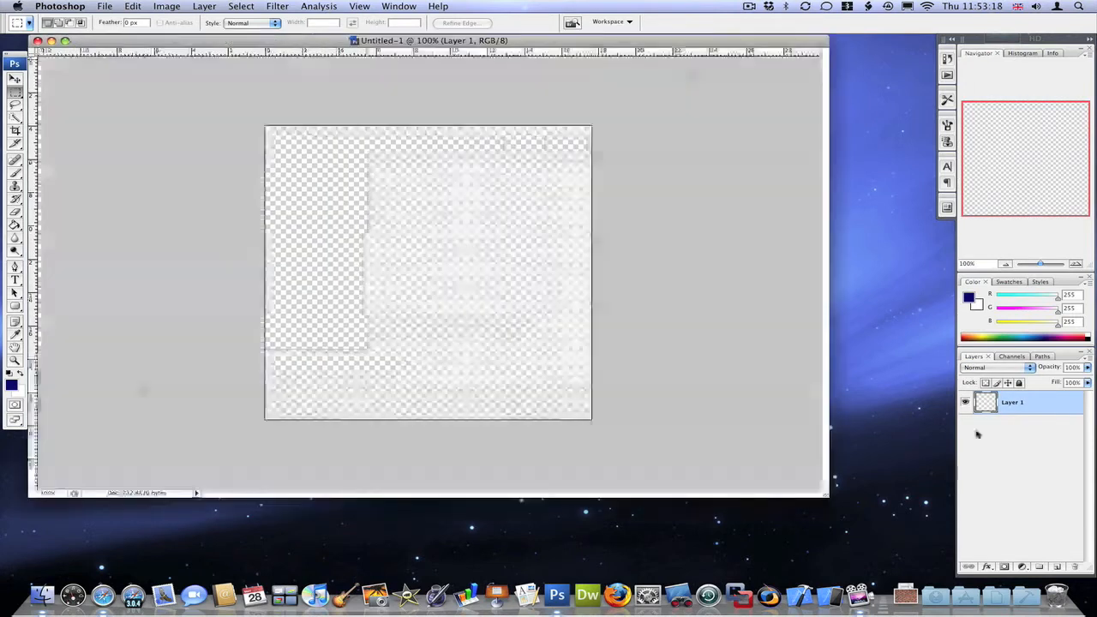
left_click_drag(1033, 263, 1046, 263)
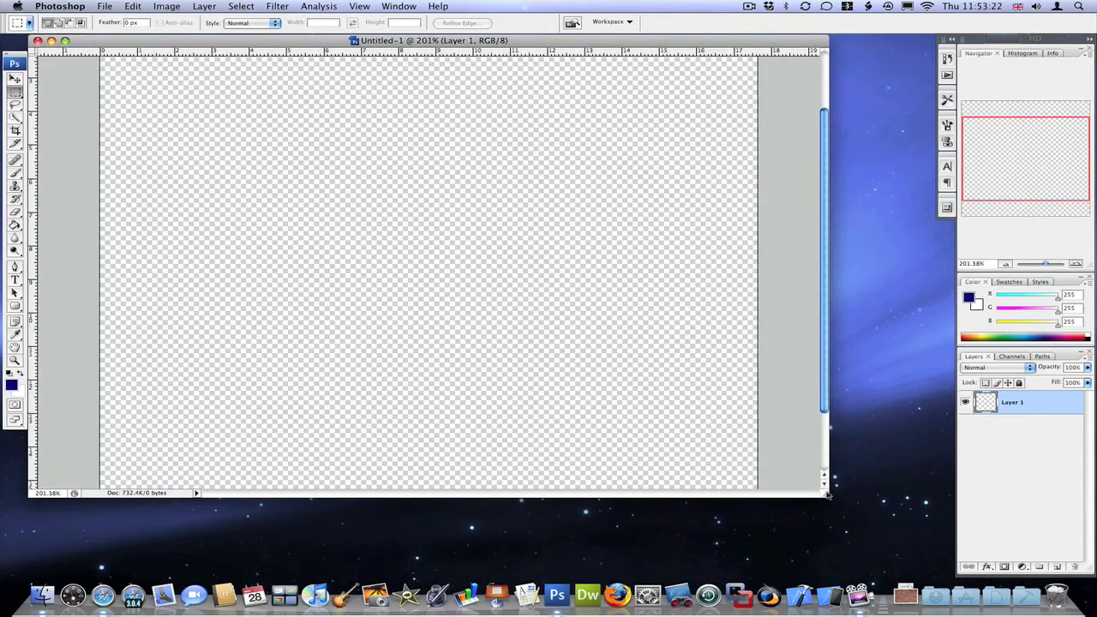
left_click_drag(827, 495, 913, 538)
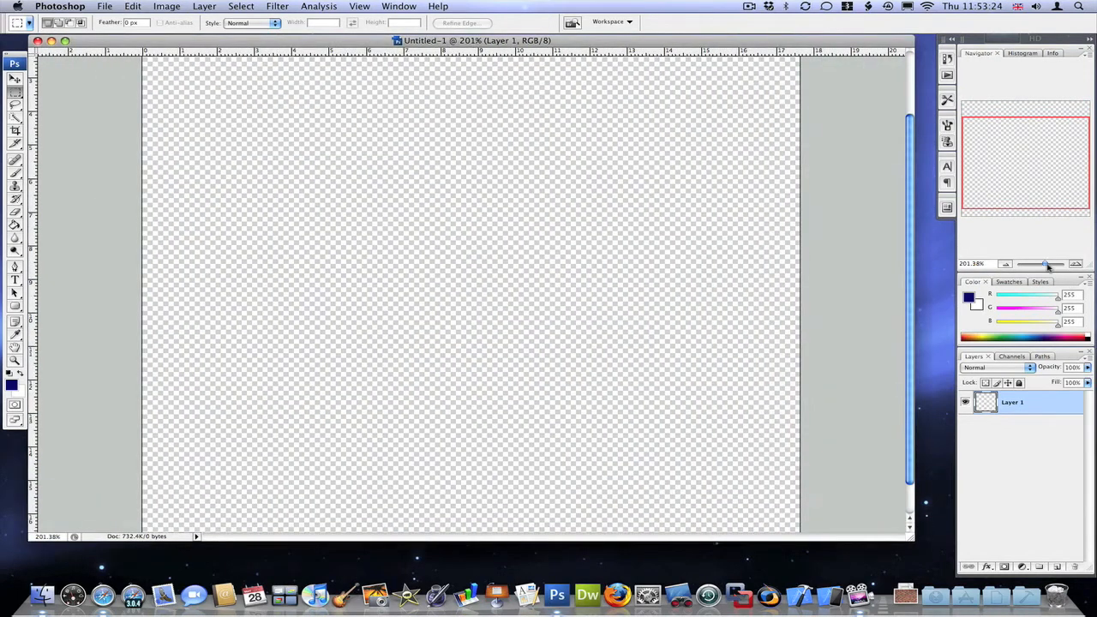
left_click_drag(1045, 264, 1050, 264)
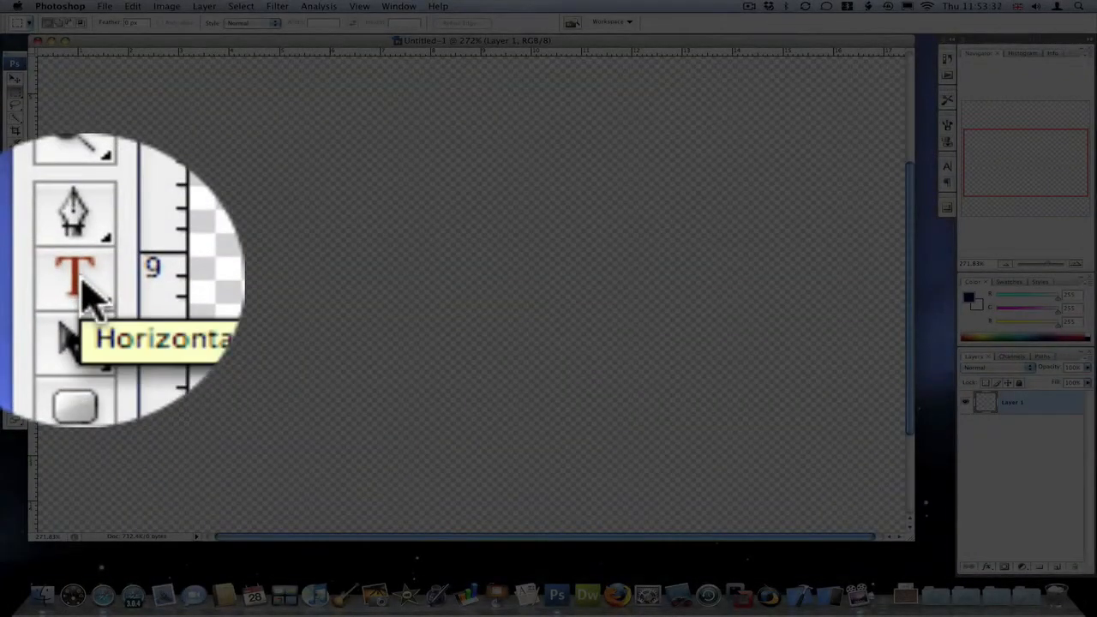
Enlarge the Hello text to about 69 pt and move it toward the canvas centre.
left_click(16, 280)
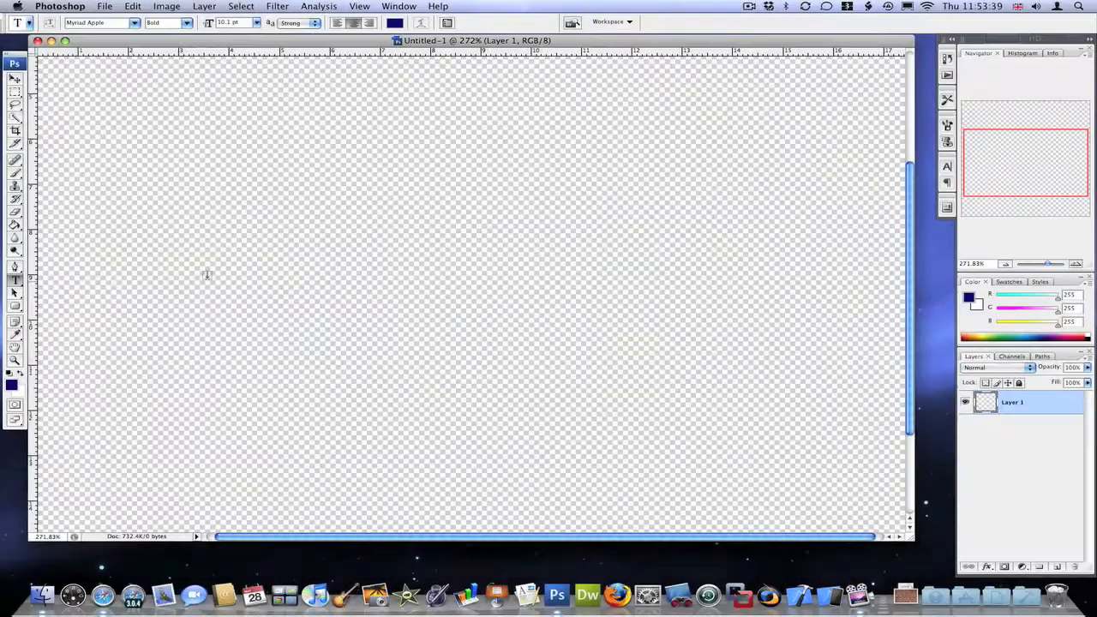
left_click(250, 267)
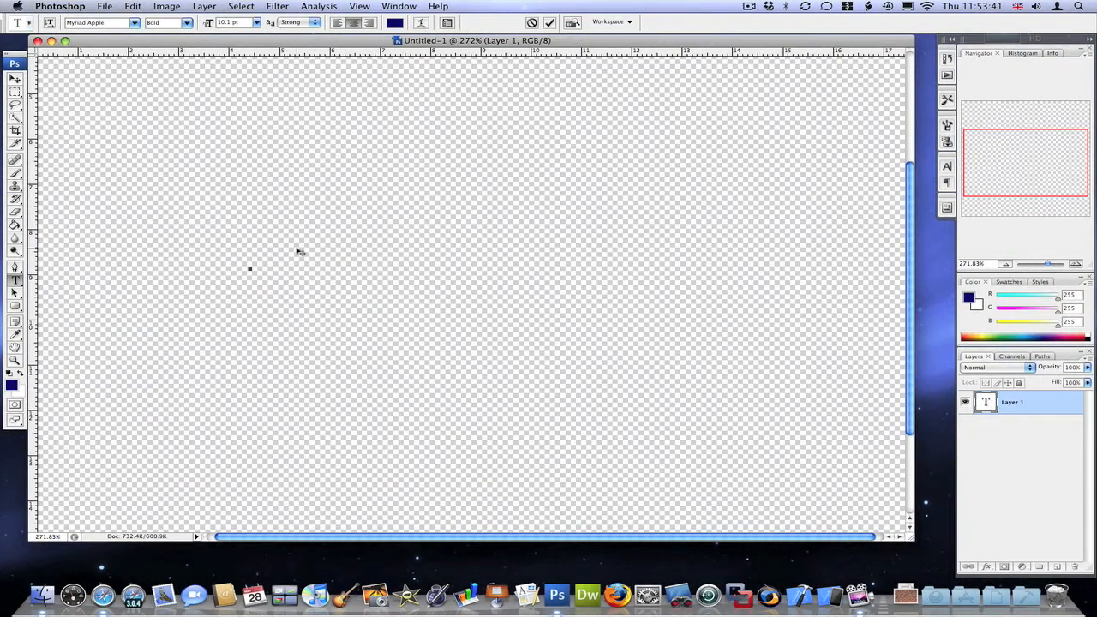
type("He")
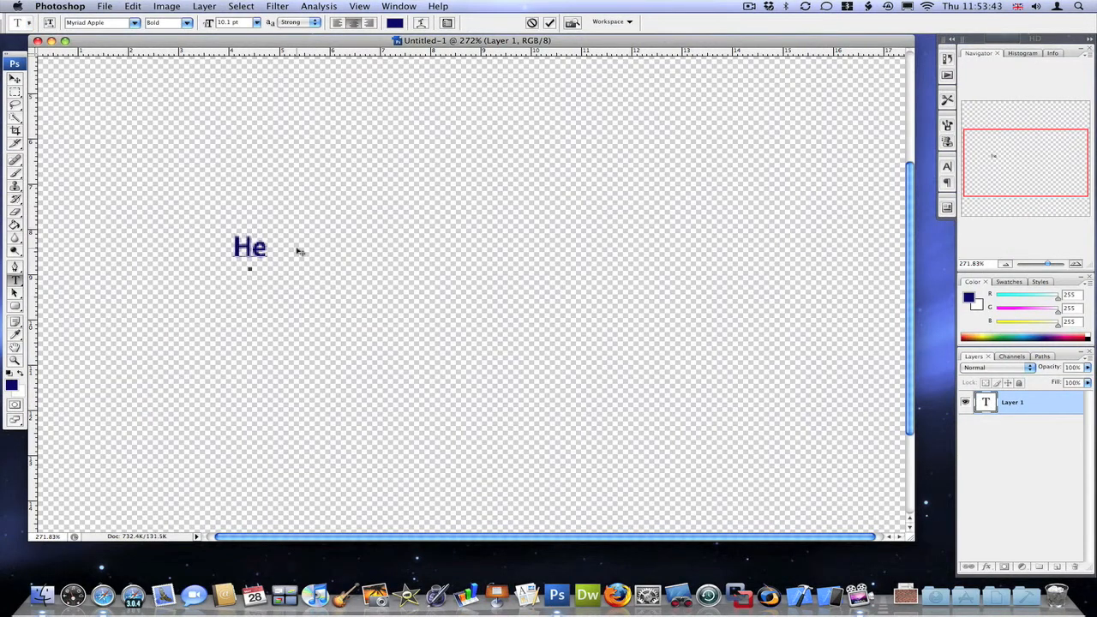
type("llo")
left_click_drag(285, 246, 206, 252)
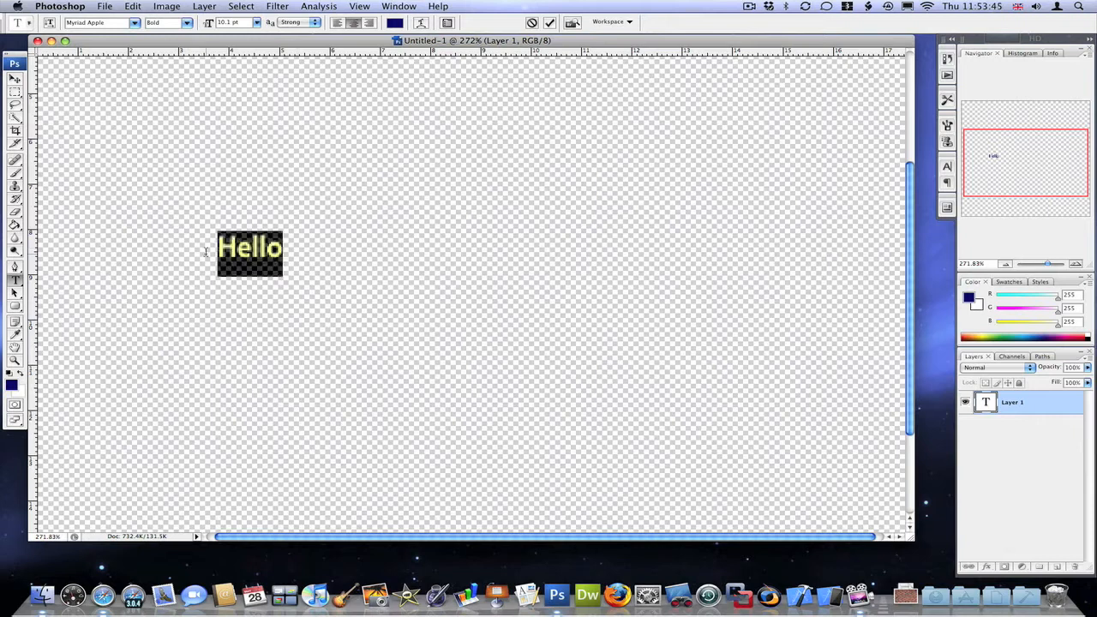
left_click_drag(206, 23, 257, 24)
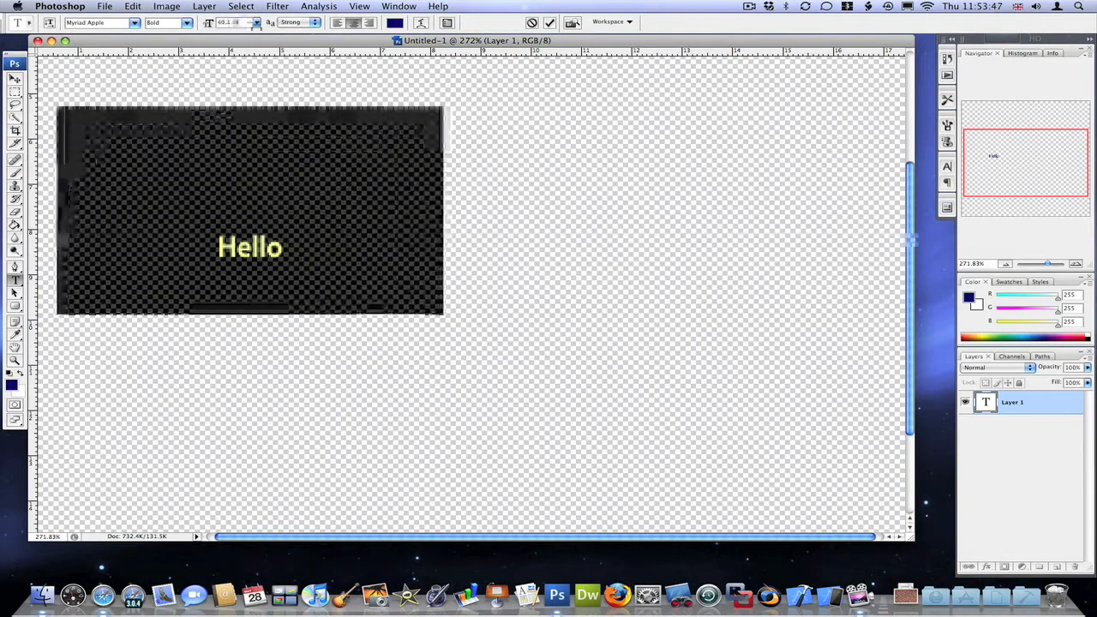
left_click(16, 78)
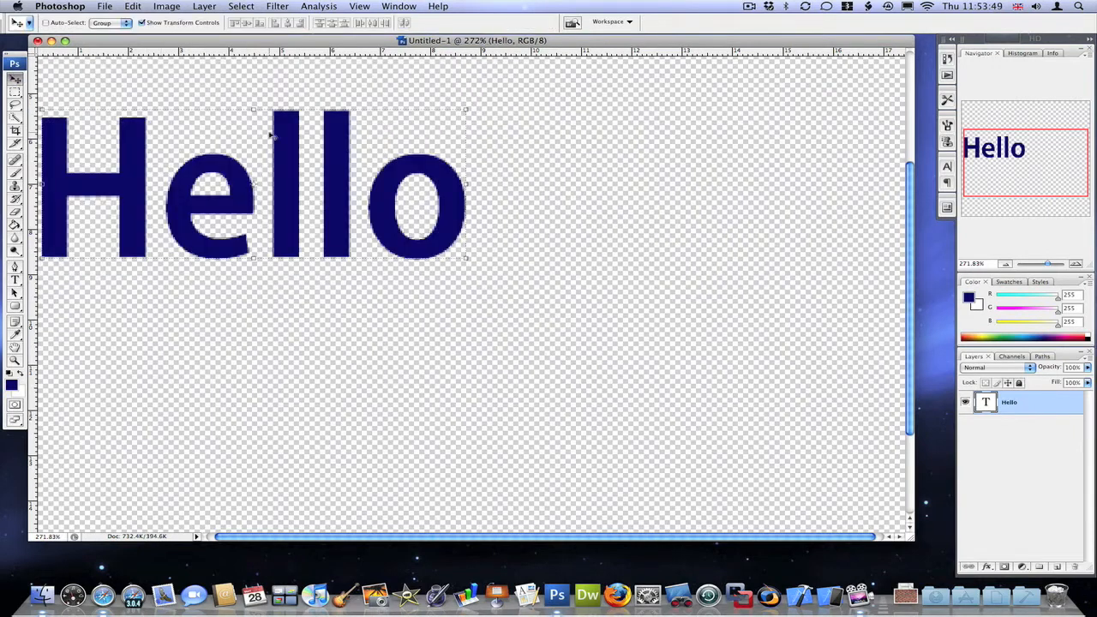
left_click_drag(298, 144, 454, 224)
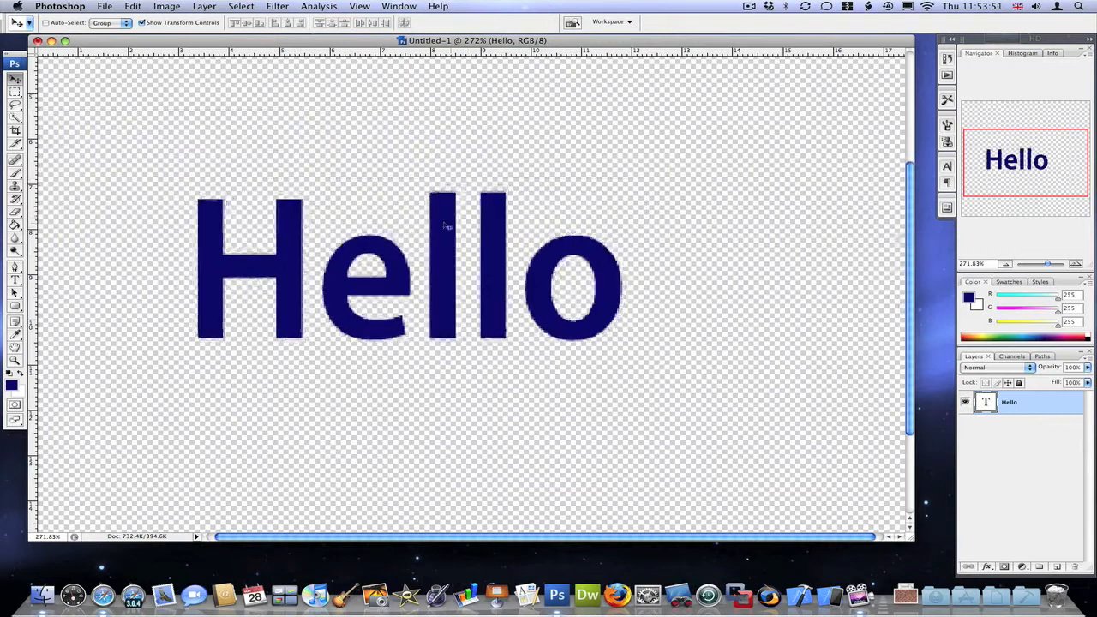
Enlarge Hello further to about 121 pt and move it down-right onto the canvas.
left_click(16, 280)
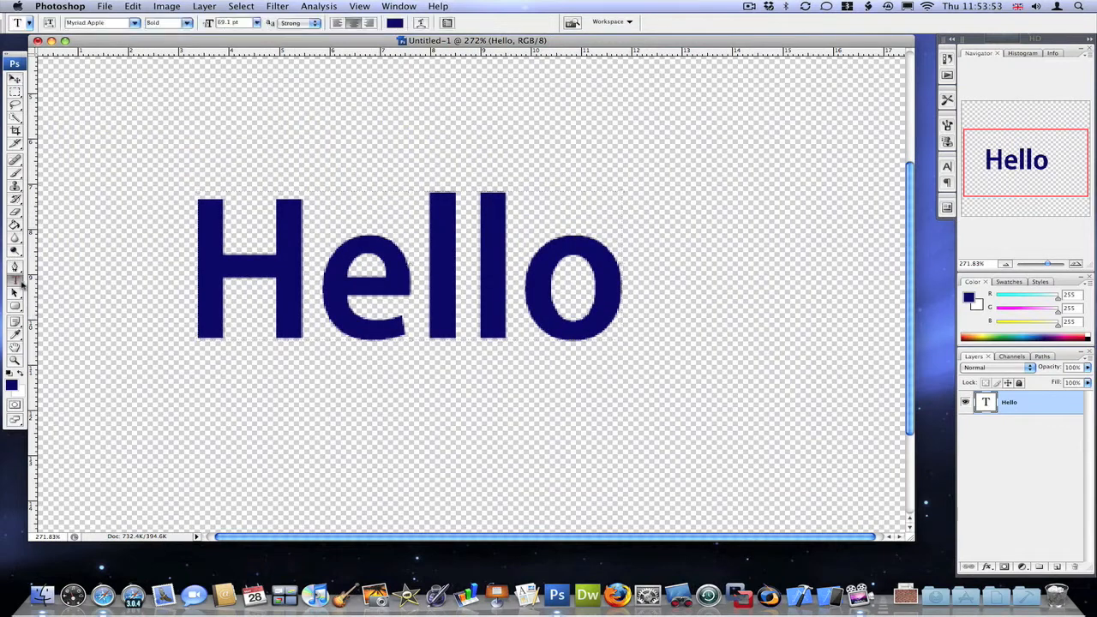
left_click_drag(184, 296, 630, 296)
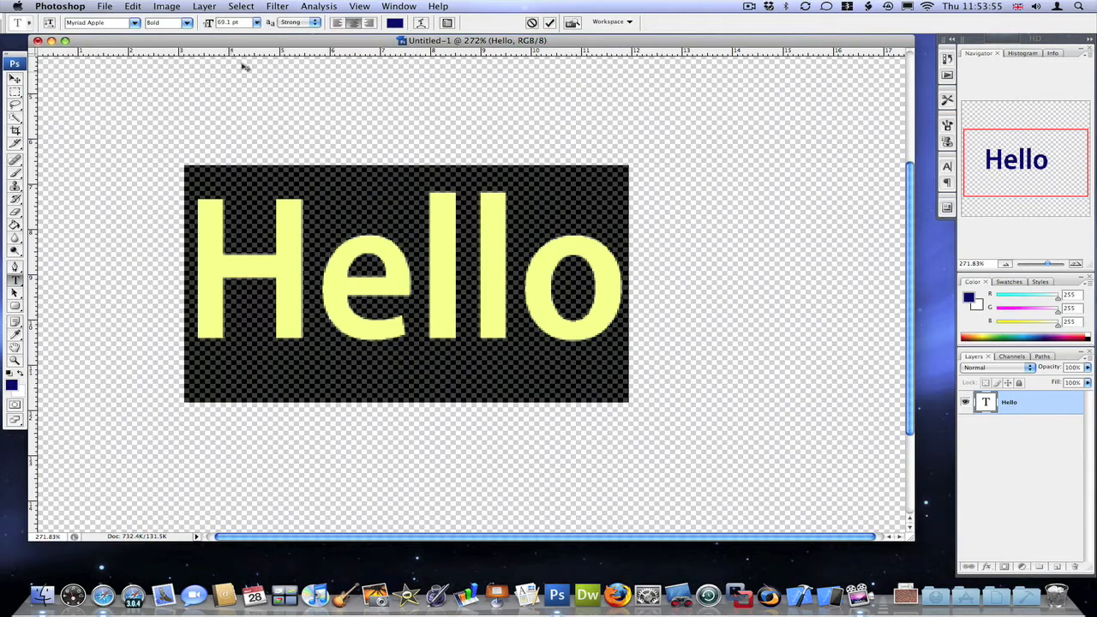
left_click_drag(211, 23, 257, 23)
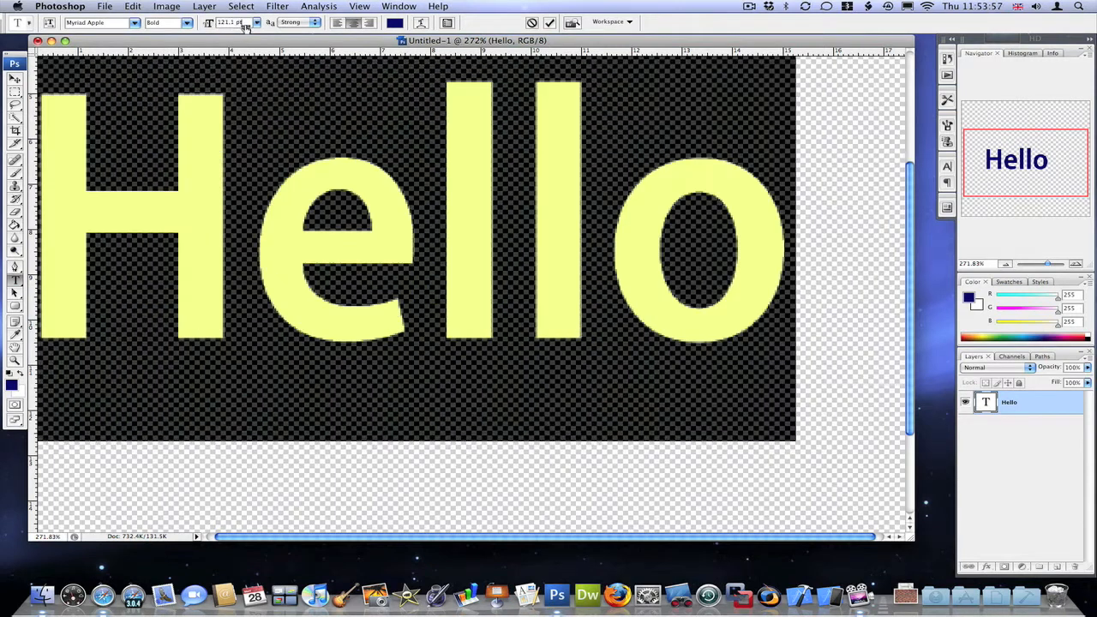
left_click(15, 79)
left_click_drag(342, 215, 412, 283)
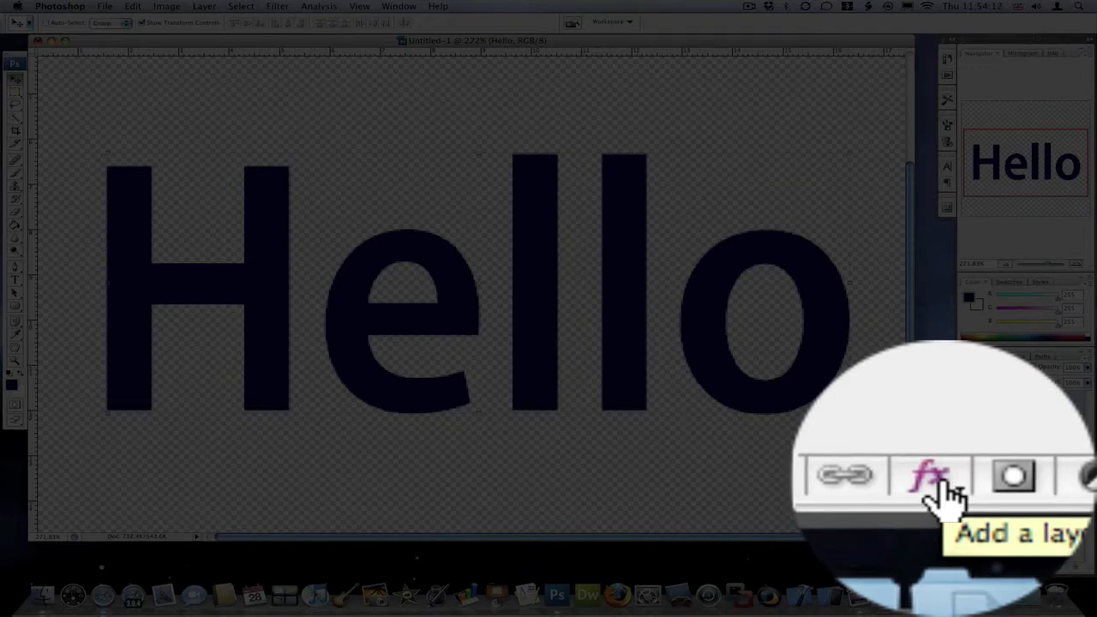
Add a Drop Shadow layer effect to Hello and raise its opacity to about 83%.
left_click(950, 496)
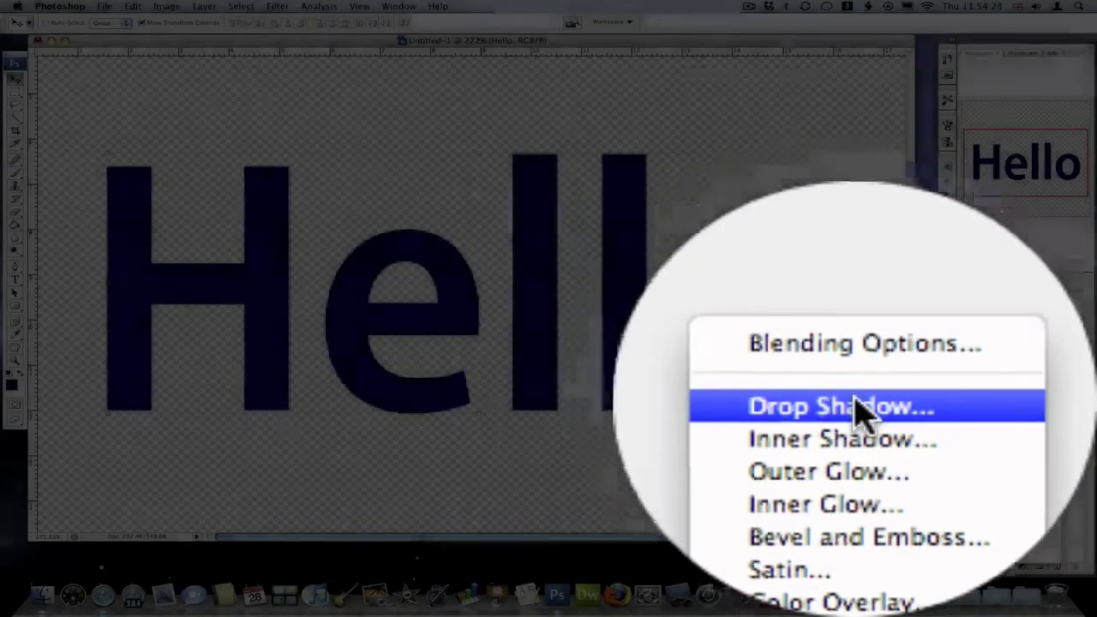
left_click(836, 390)
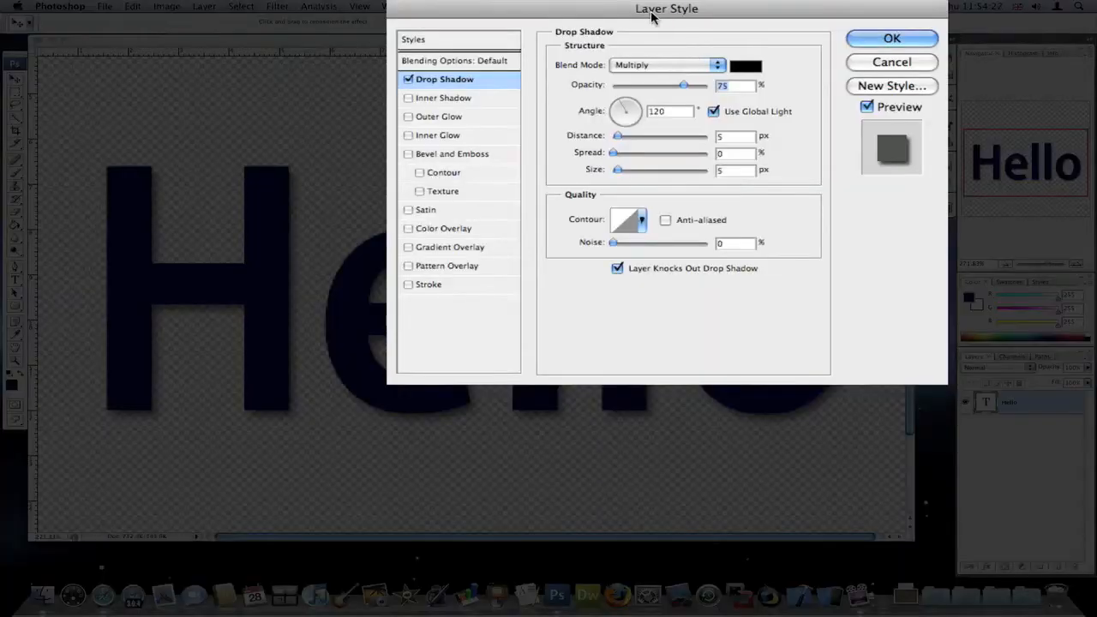
mouse_move(667, 50)
left_mouse_down()
mouse_move(789, 193)
mouse_move(802, 52)
left_mouse_up()
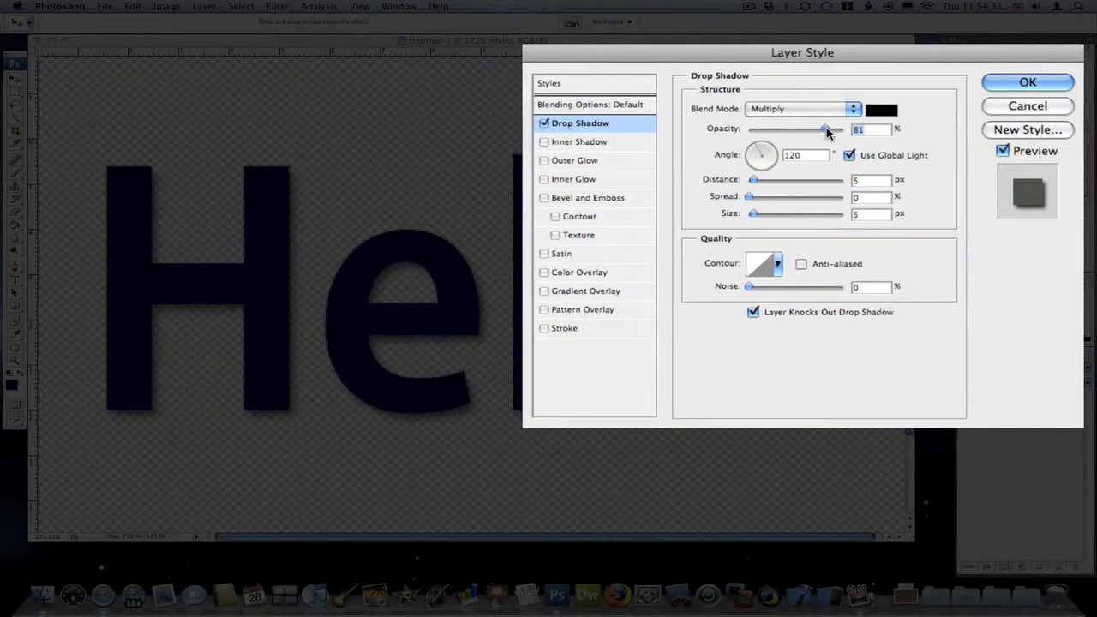
left_click_drag(820, 129, 834, 130)
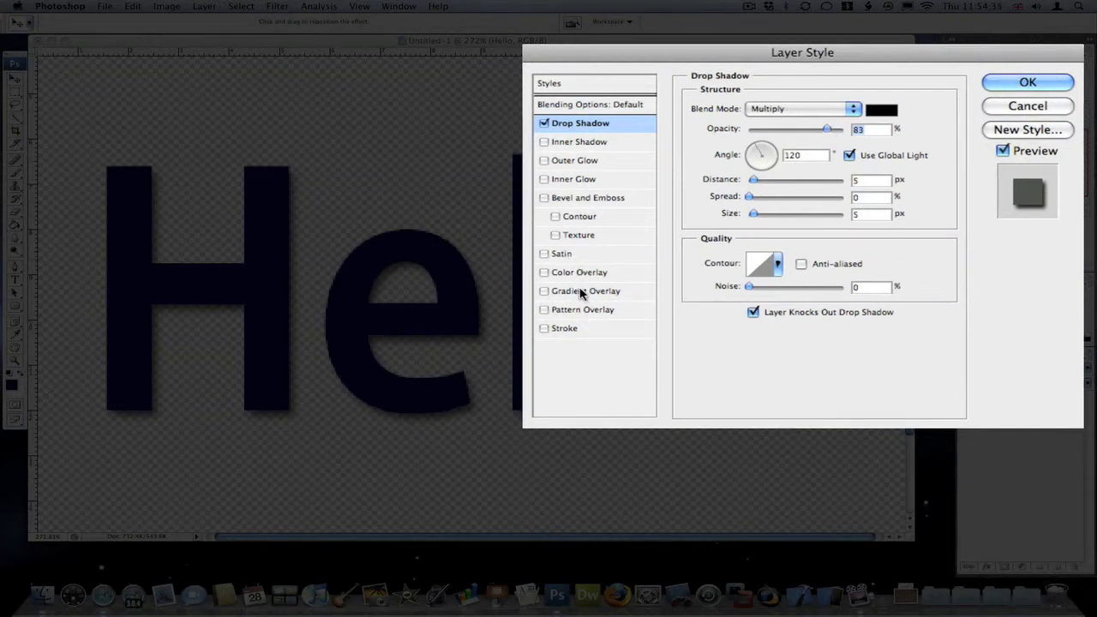
Enable a black-to-white Gradient Overlay on Hello and scale it to about 133%.
left_click(566, 296)
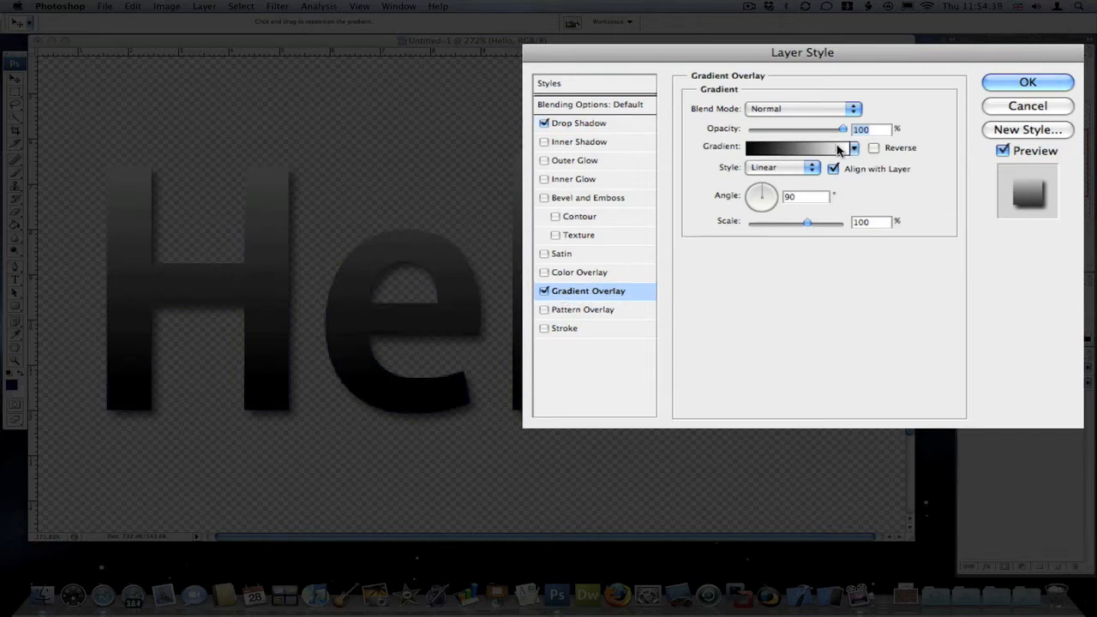
left_click(874, 148)
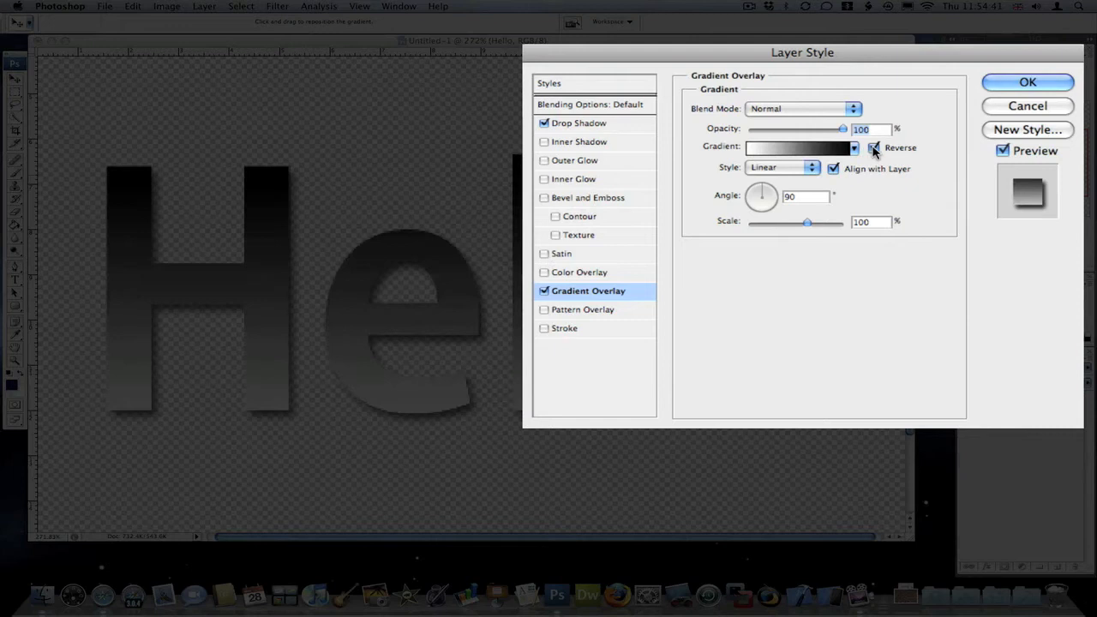
mouse_move(810, 224)
left_mouse_down()
mouse_move(819, 224)
mouse_move(728, 223)
mouse_move(849, 224)
mouse_move(753, 224)
left_mouse_up()
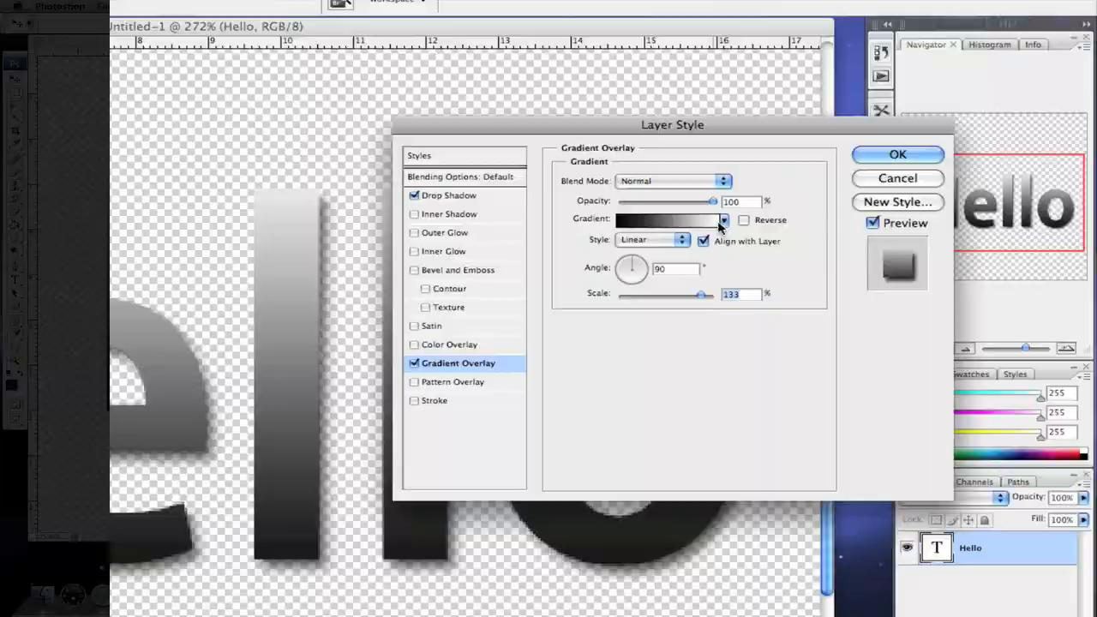
Preview several gradient presets on the text, including Foreground to Background.
left_click(695, 225)
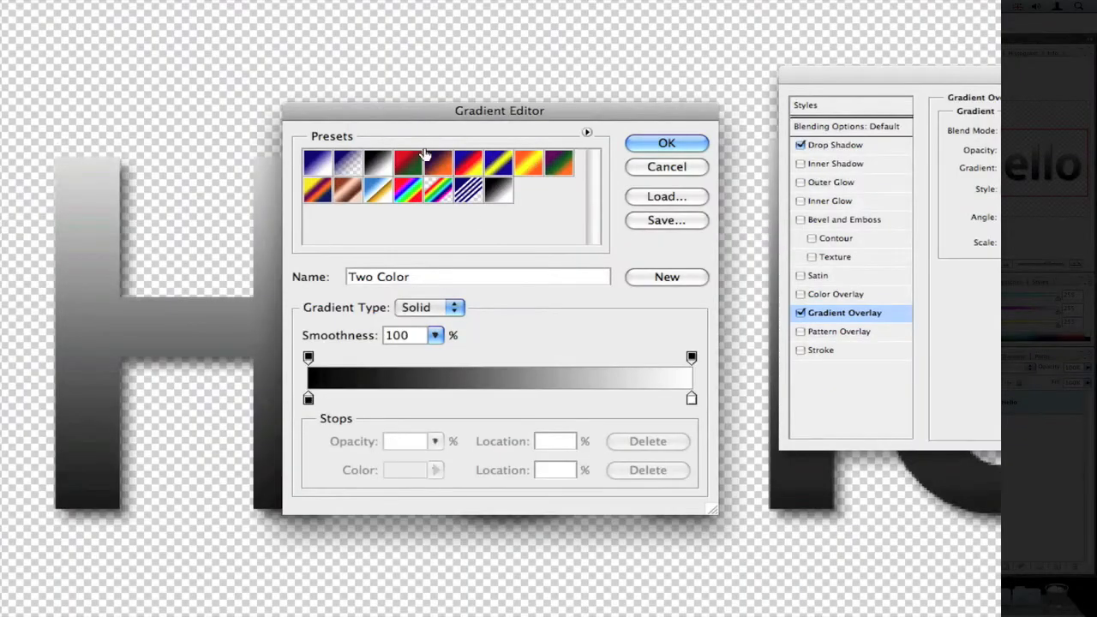
left_click_drag(500, 112, 544, 120)
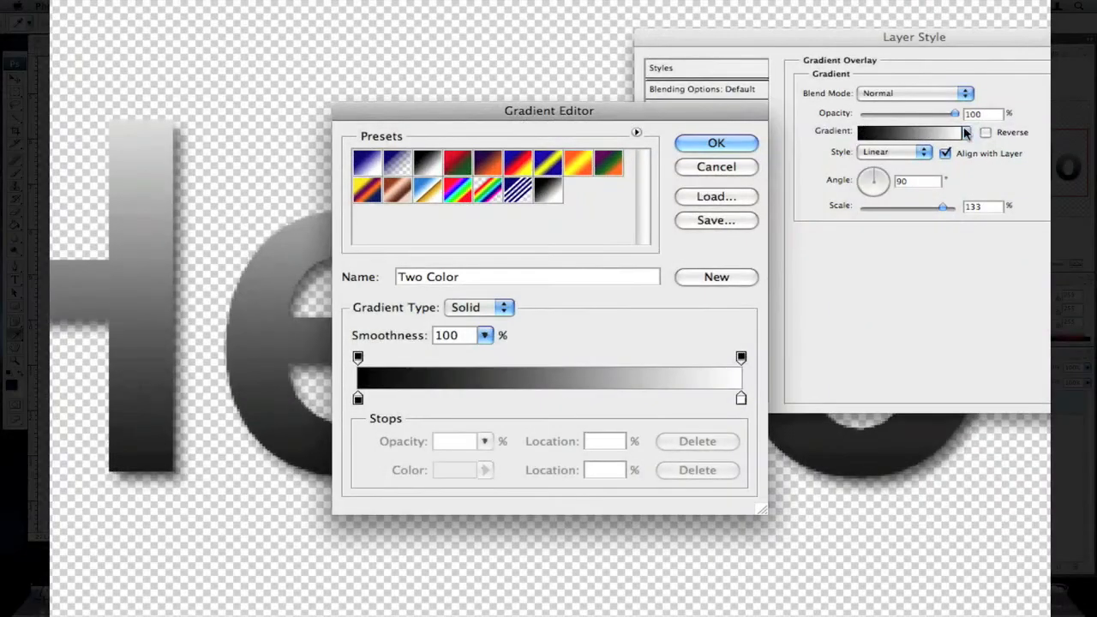
left_click(609, 163)
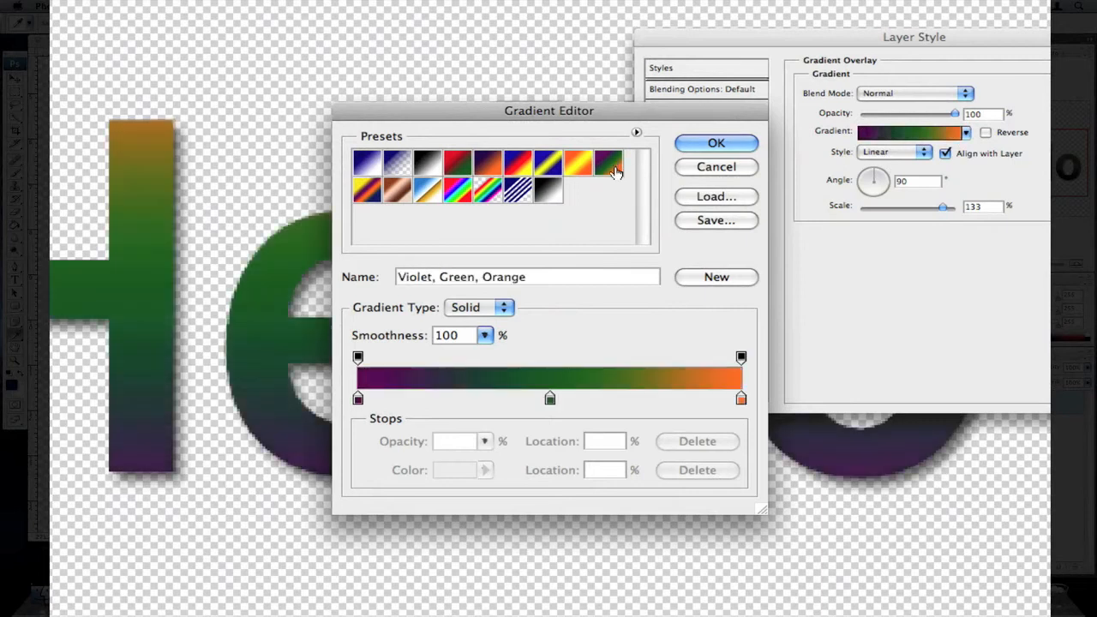
left_click(548, 190)
left_click(547, 163)
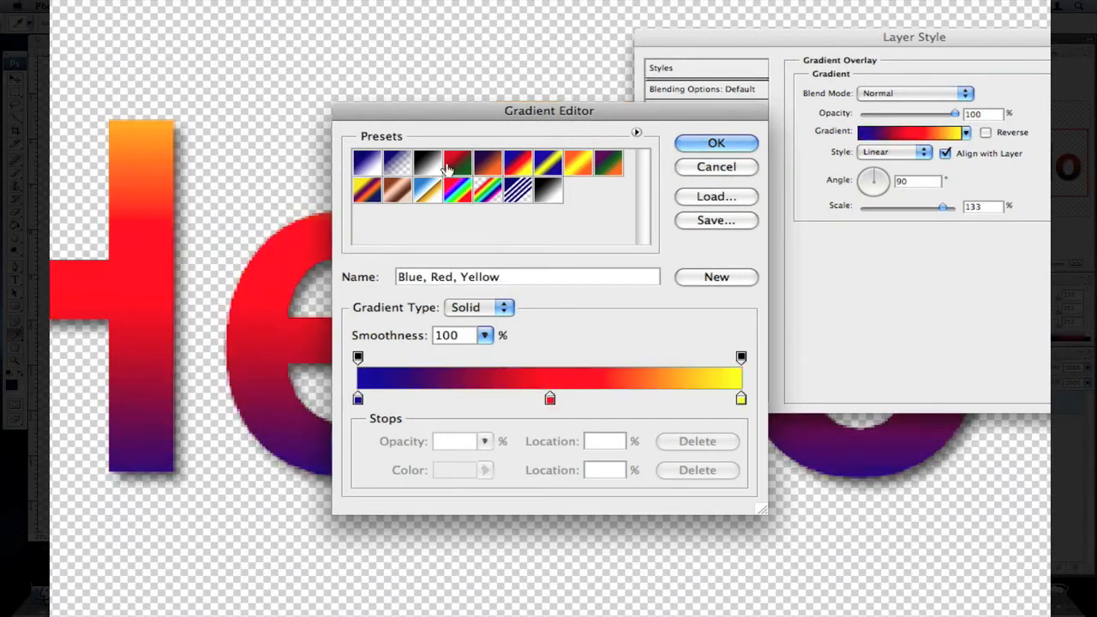
left_click(396, 163)
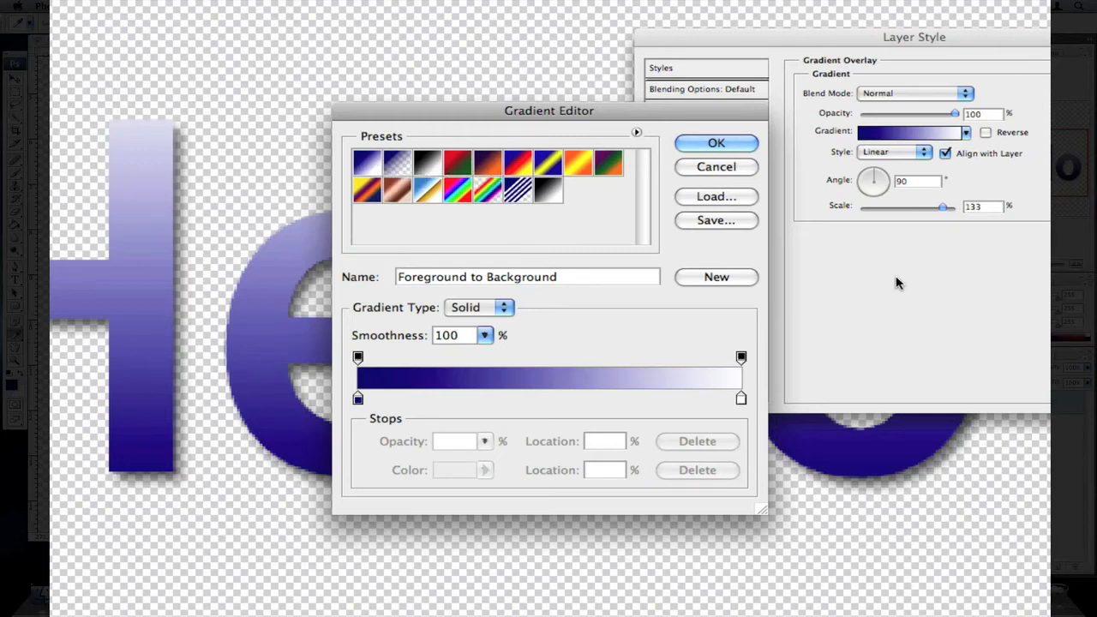
Try Transparent Stripes, Orange-Yellow-Orange, Spectrum and Transparent Rainbow, then keep black-to-white.
left_click(517, 190)
left_click(576, 163)
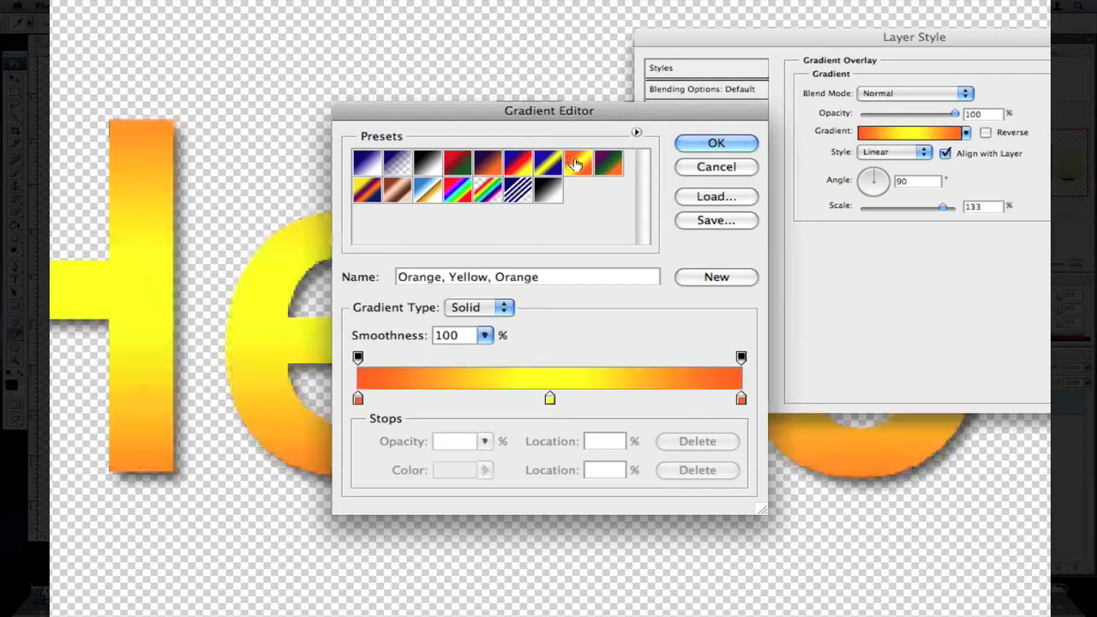
left_click(429, 188)
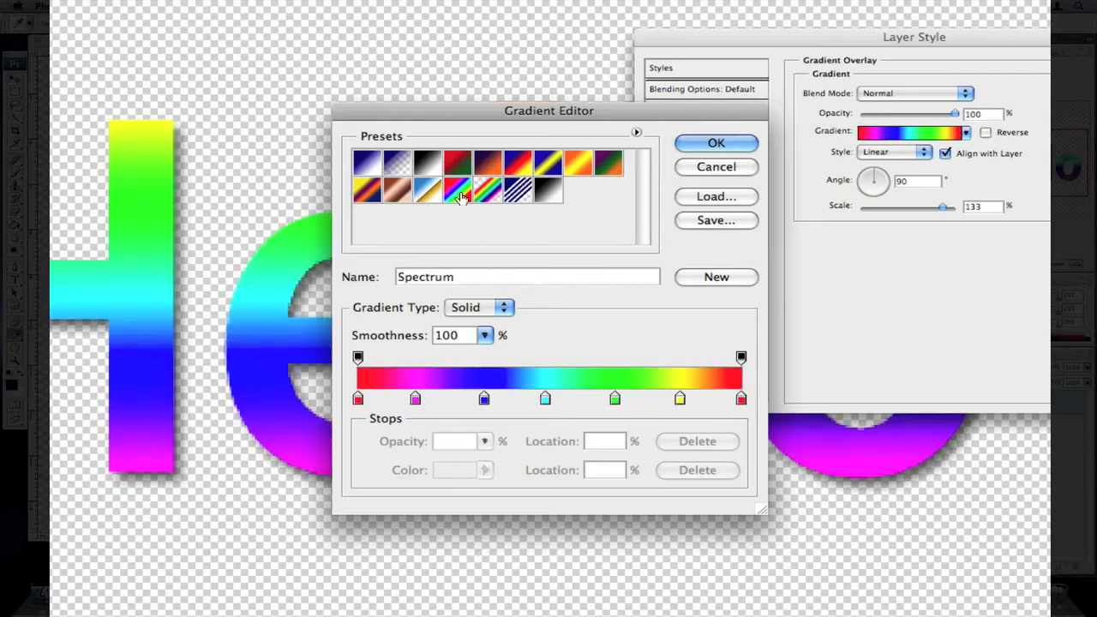
left_click(487, 190)
left_click(468, 189)
left_click(549, 190)
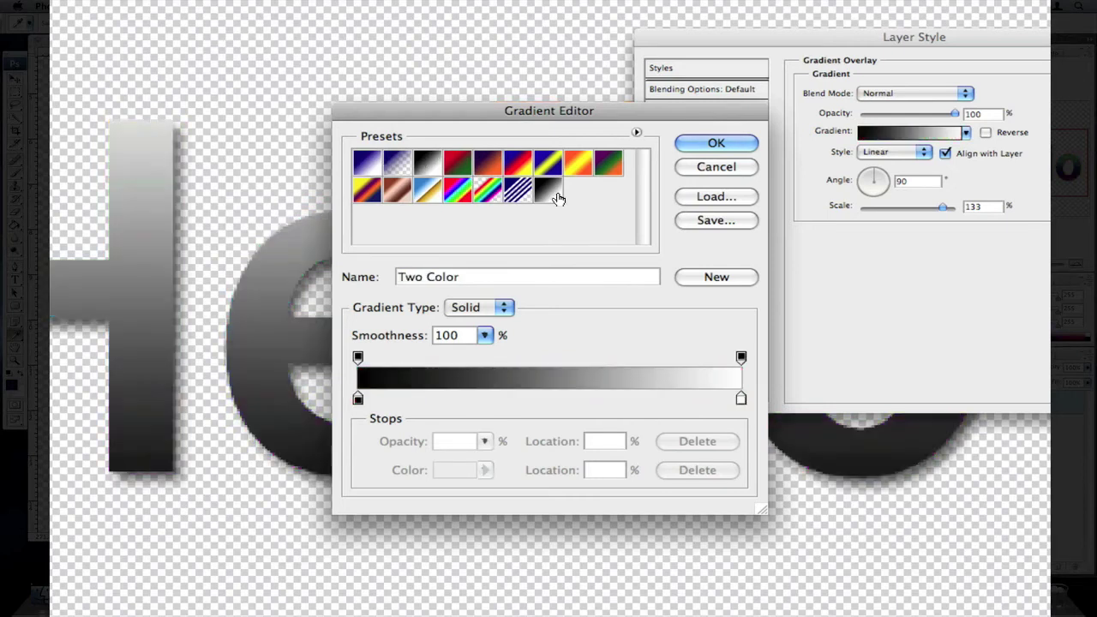
left_click(716, 168)
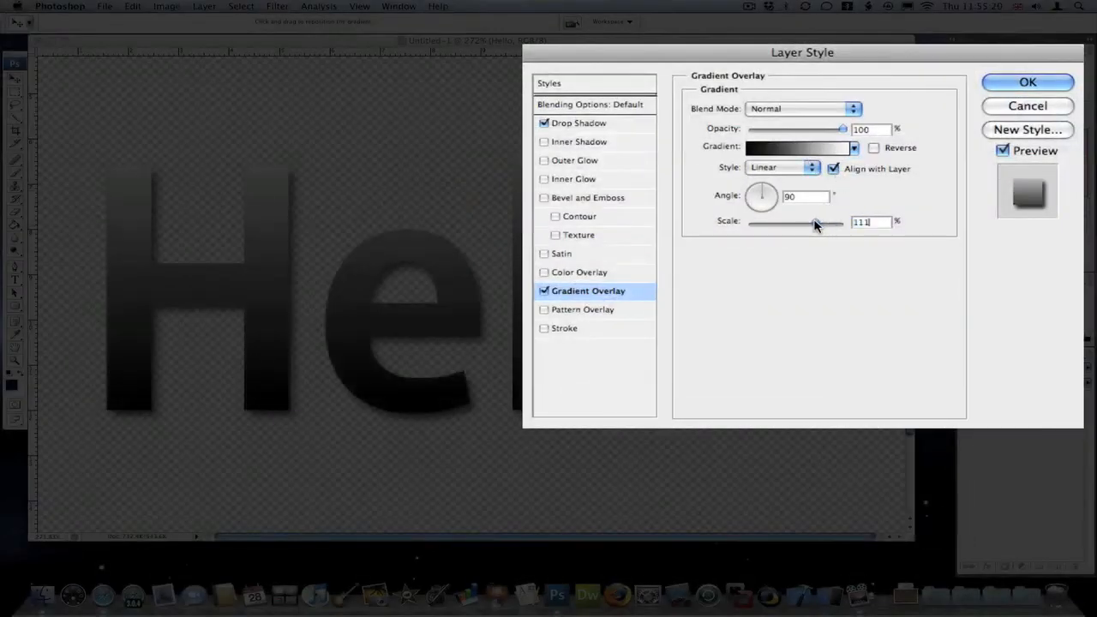
Set the gradient overlay to about −104° angle and 53% scale.
left_click_drag(816, 225, 825, 225)
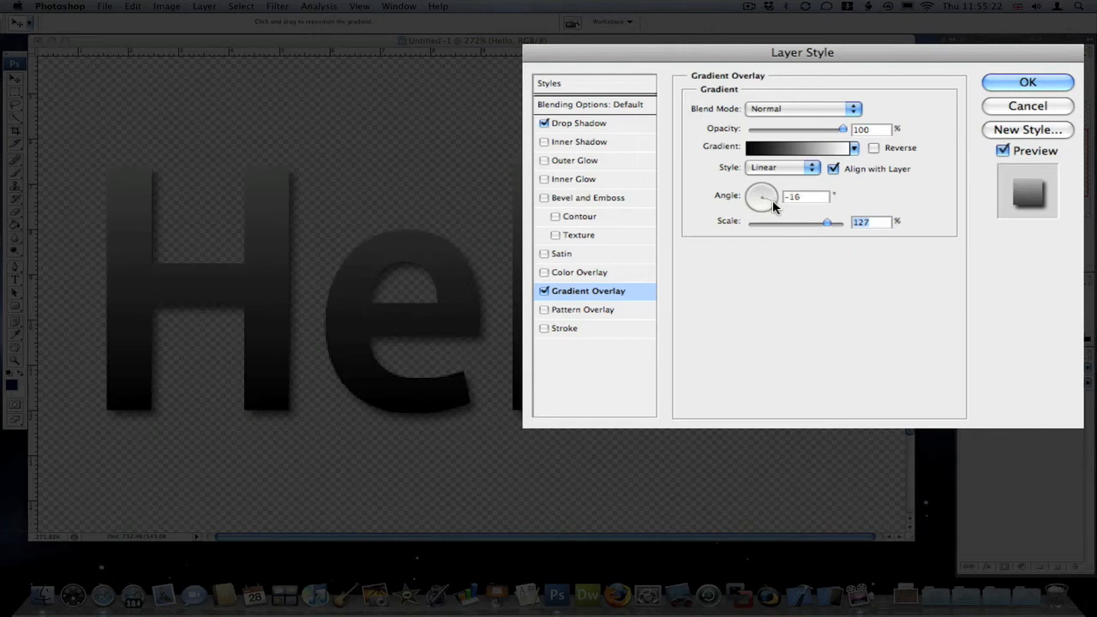
mouse_move(772, 200)
left_mouse_down()
mouse_move(762, 192)
mouse_move(760, 210)
mouse_move(791, 222)
mouse_move(774, 221)
left_mouse_up()
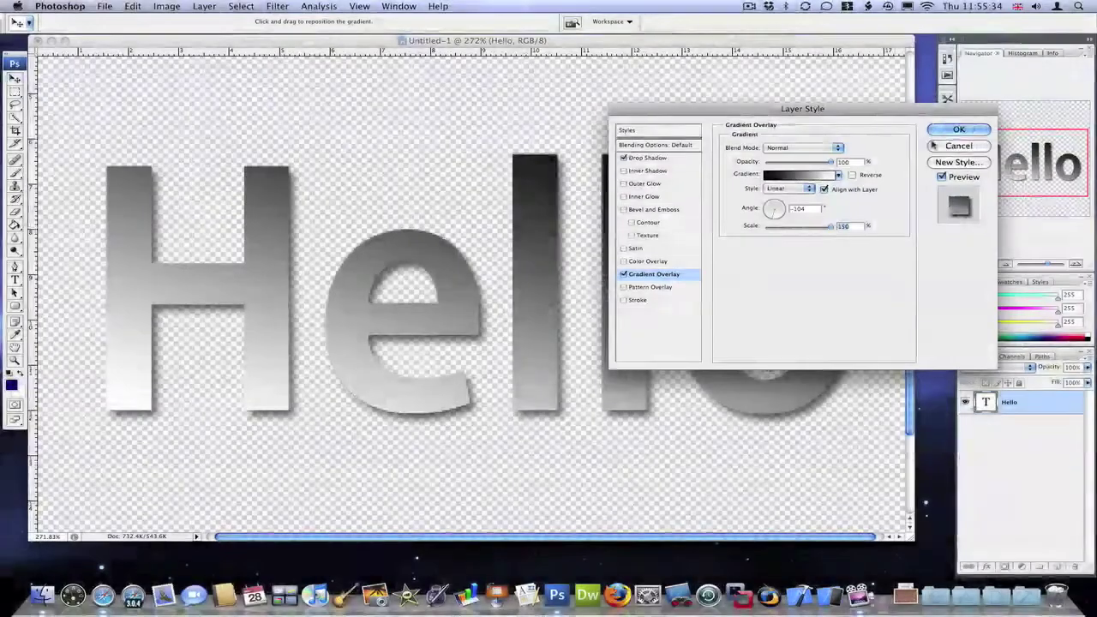
Commit the layer style so Hello carries the drop shadow and gradient overlay.
left_click(980, 117)
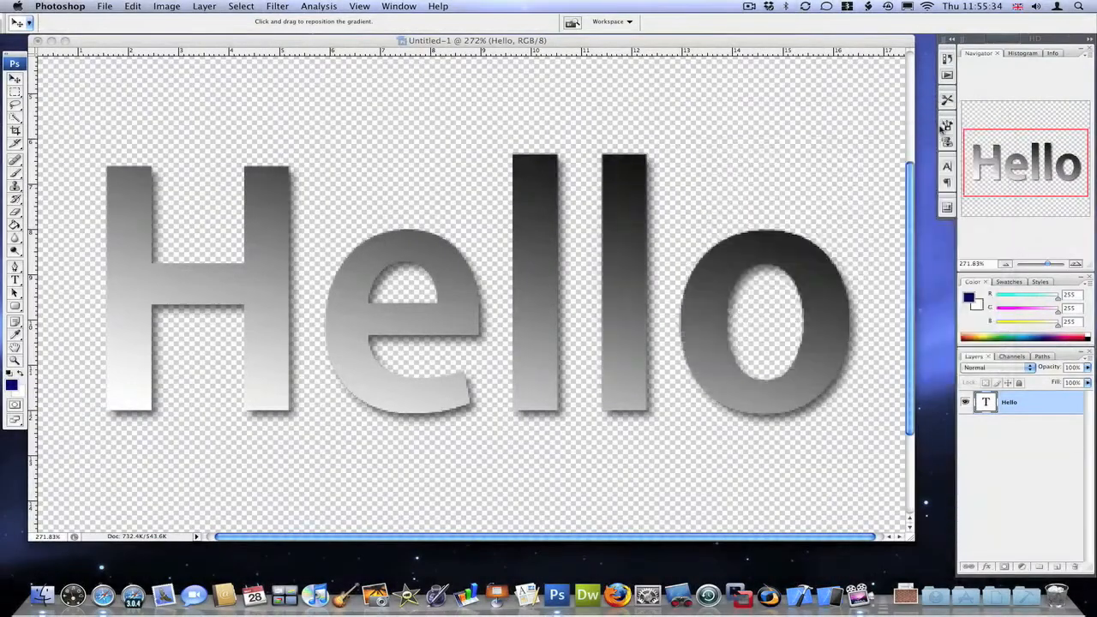